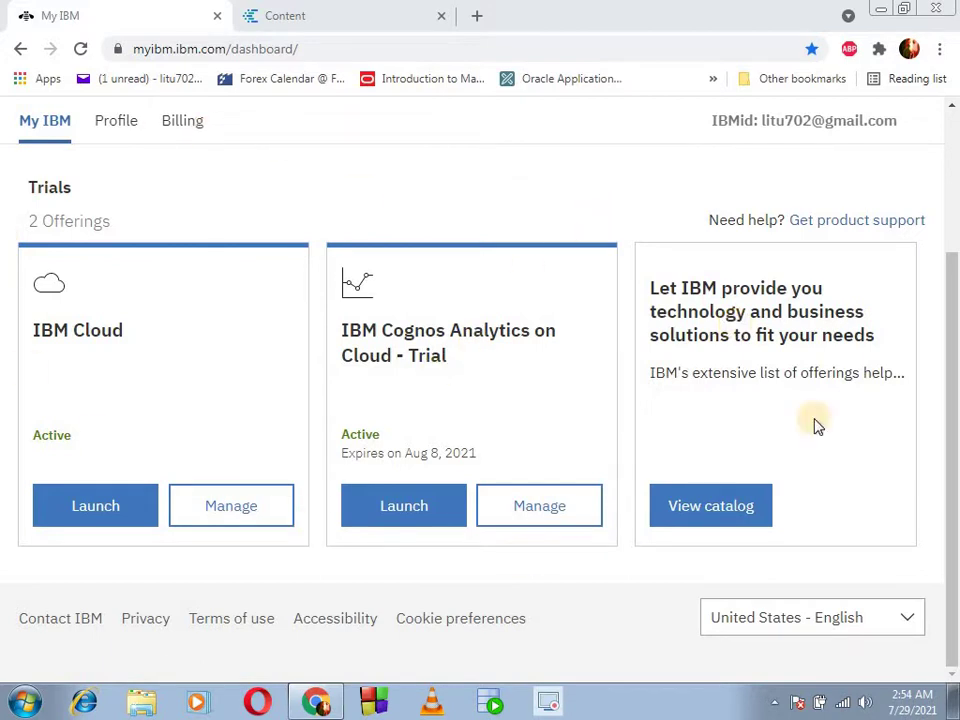
Launch the IBM Cognos Analytics on Cloud trial from the My IBM dashboard and switch to its open Content page
click(447, 510)
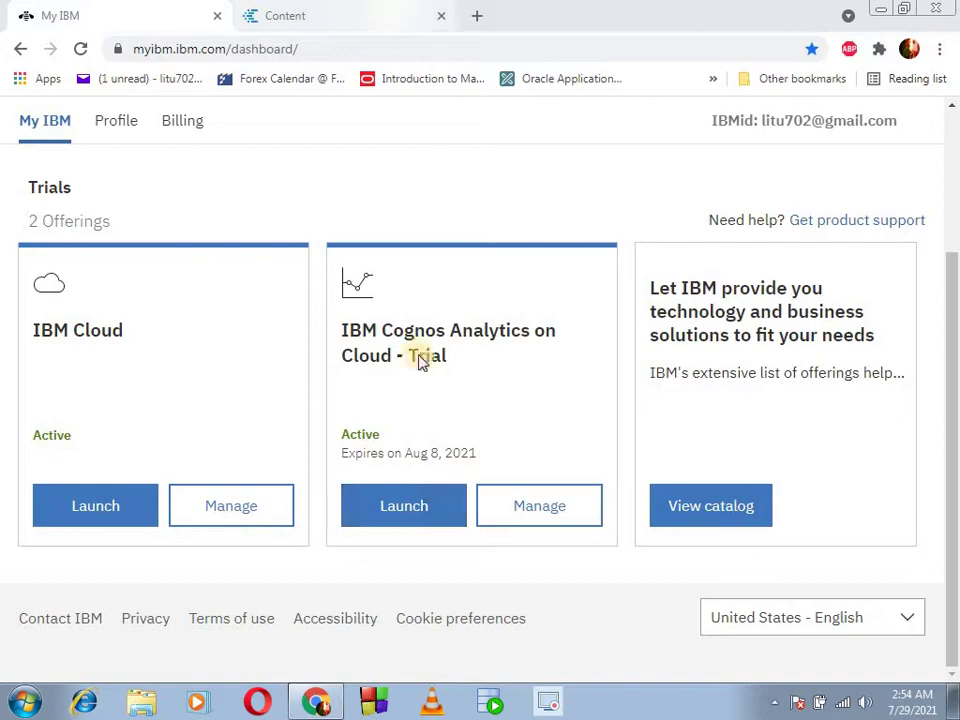
click(443, 514)
click(436, 508)
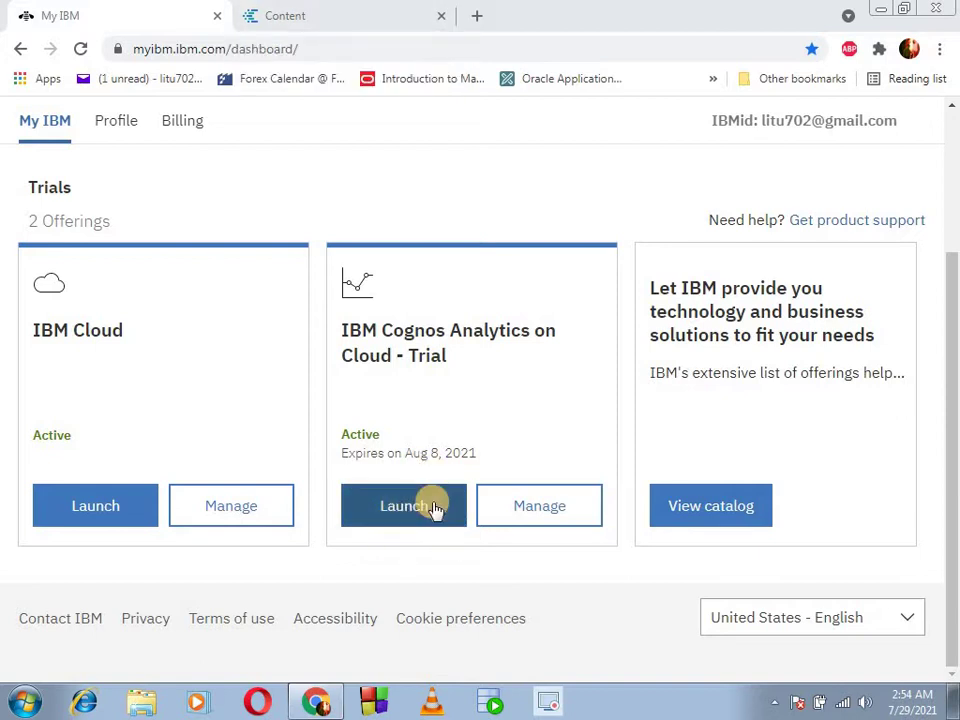
click(365, 12)
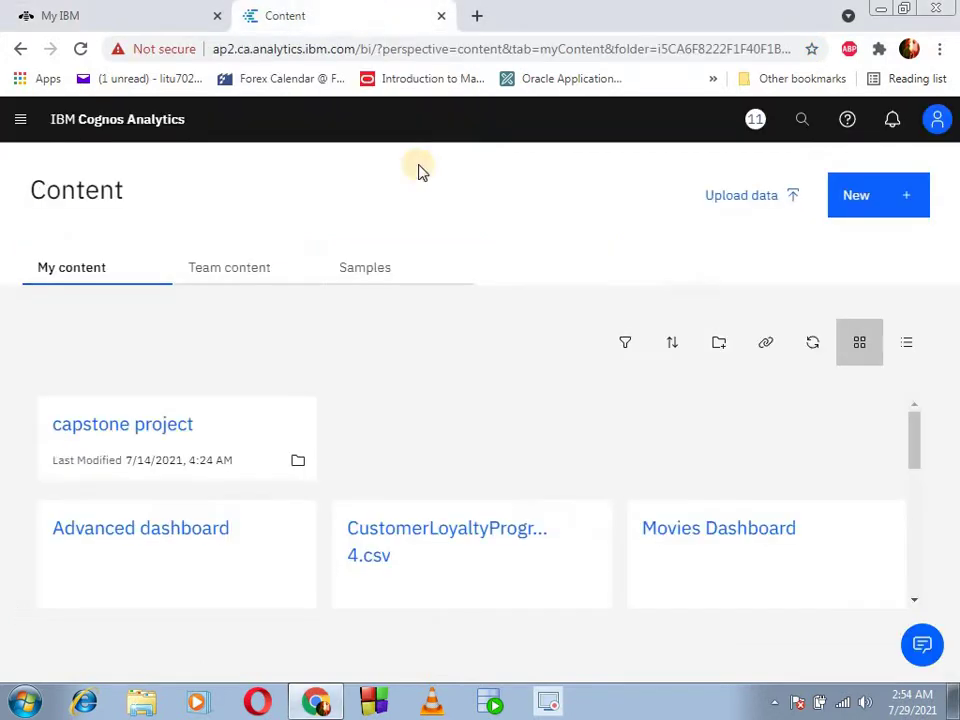
Look over the Cognos Analytics home page and go back to the Content page
click(88, 131)
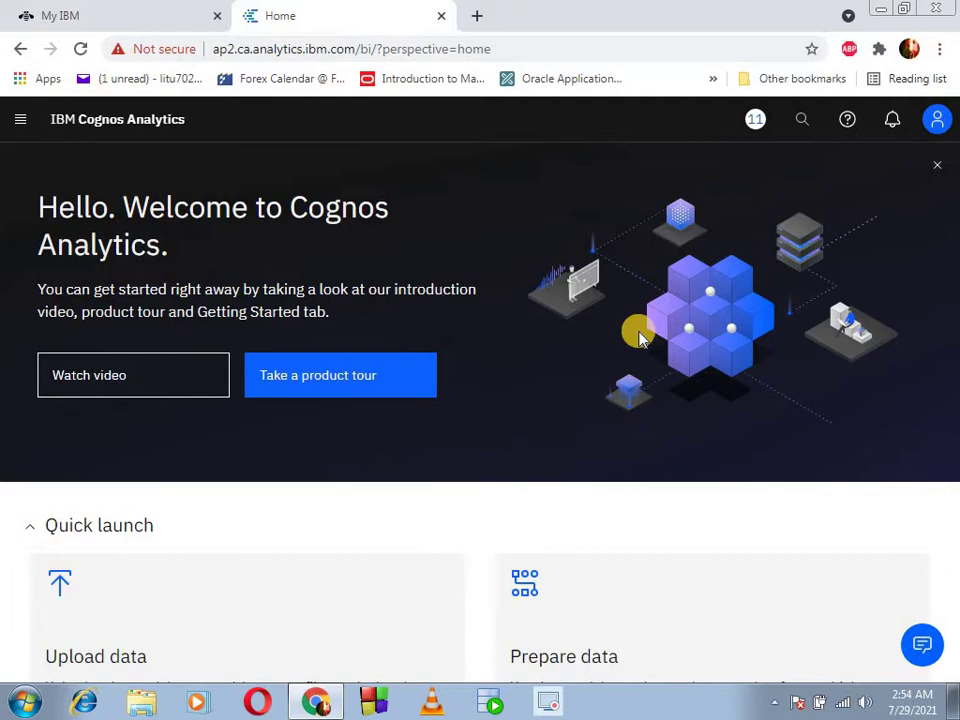
scroll(640, 338, down, 4)
scroll(638, 336, up, 4)
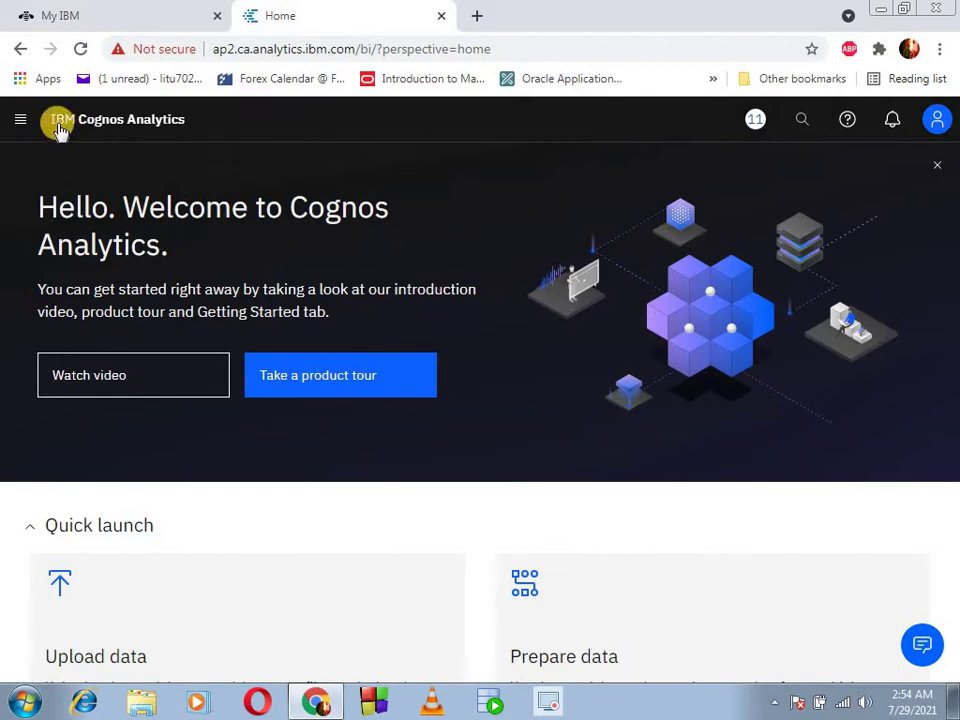
click(21, 120)
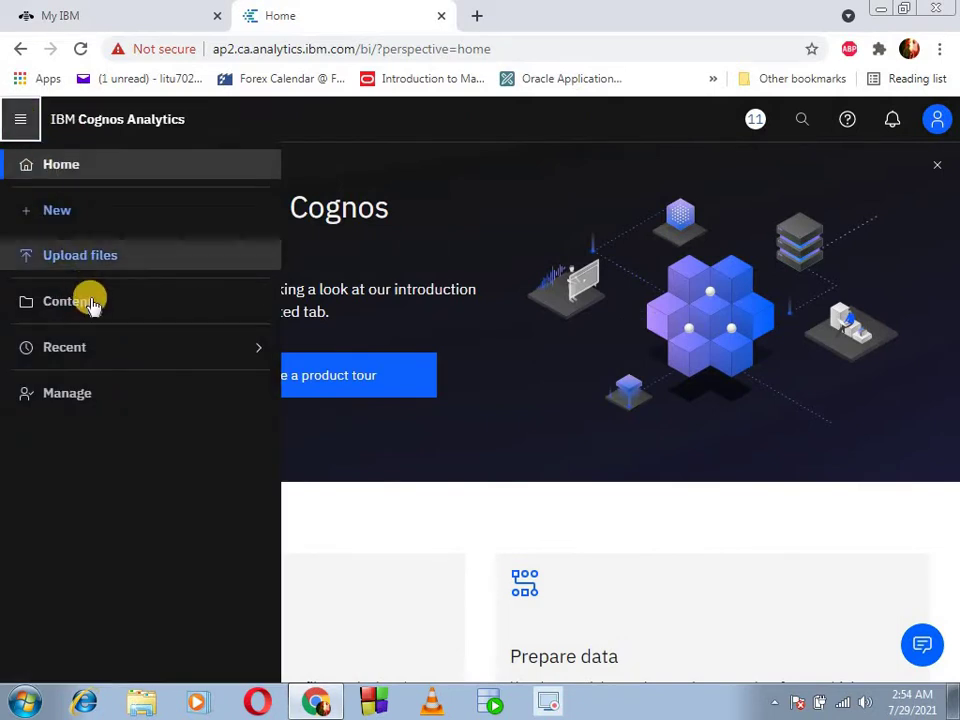
click(90, 302)
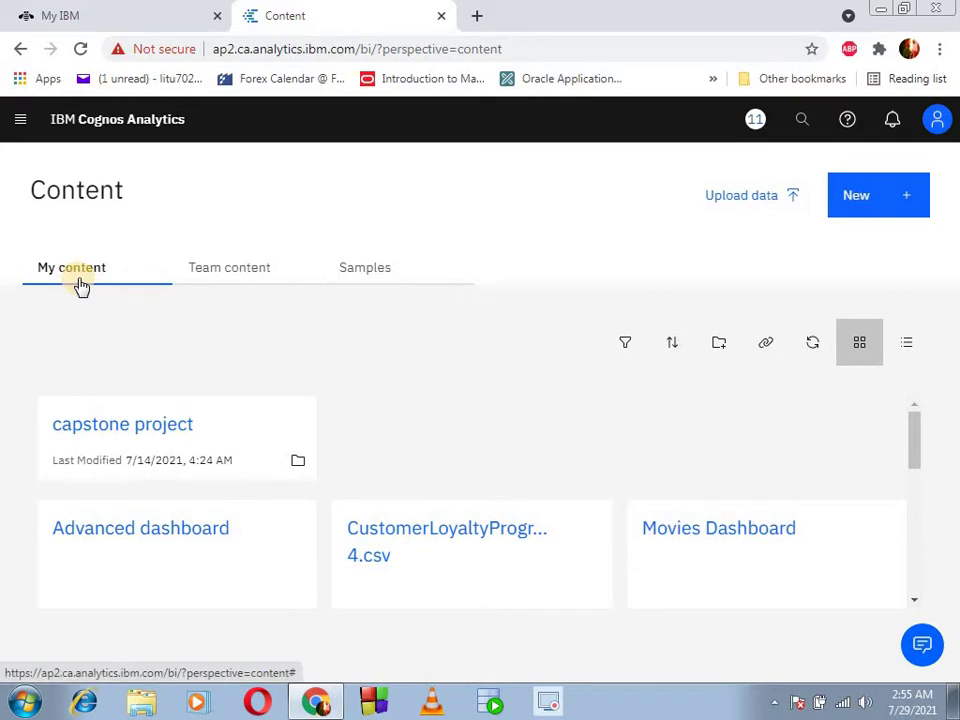
Look through the dashboards and uploaded files in My content, and view the data upload file chooser without choosing a file
scroll(688, 456, down, 5)
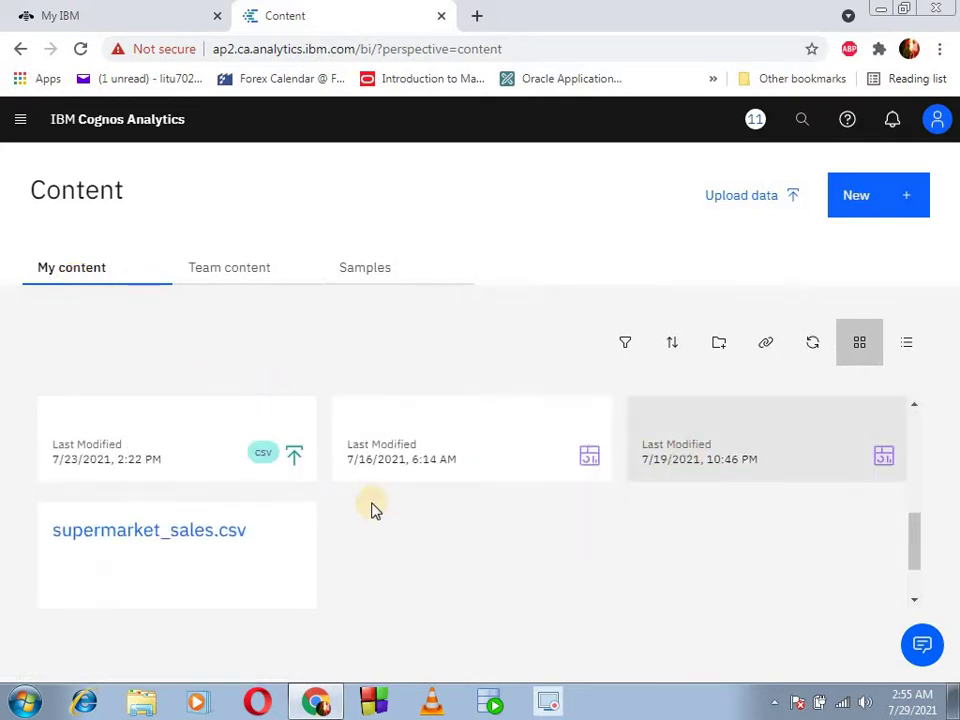
scroll(372, 510, down, 1)
scroll(371, 508, up, 5)
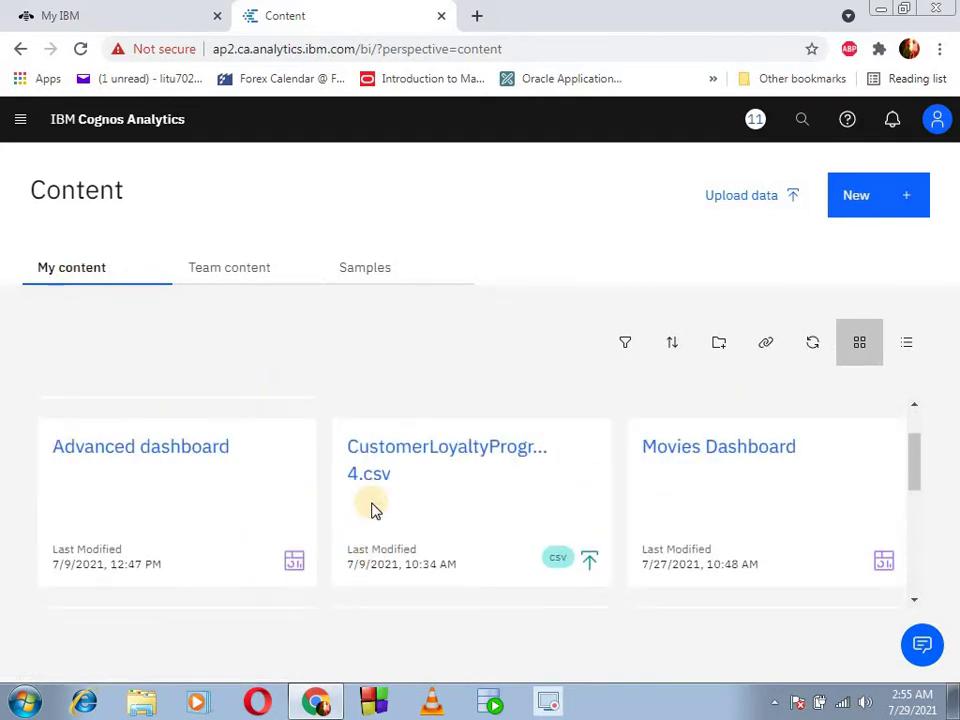
scroll(410, 510, up, 1)
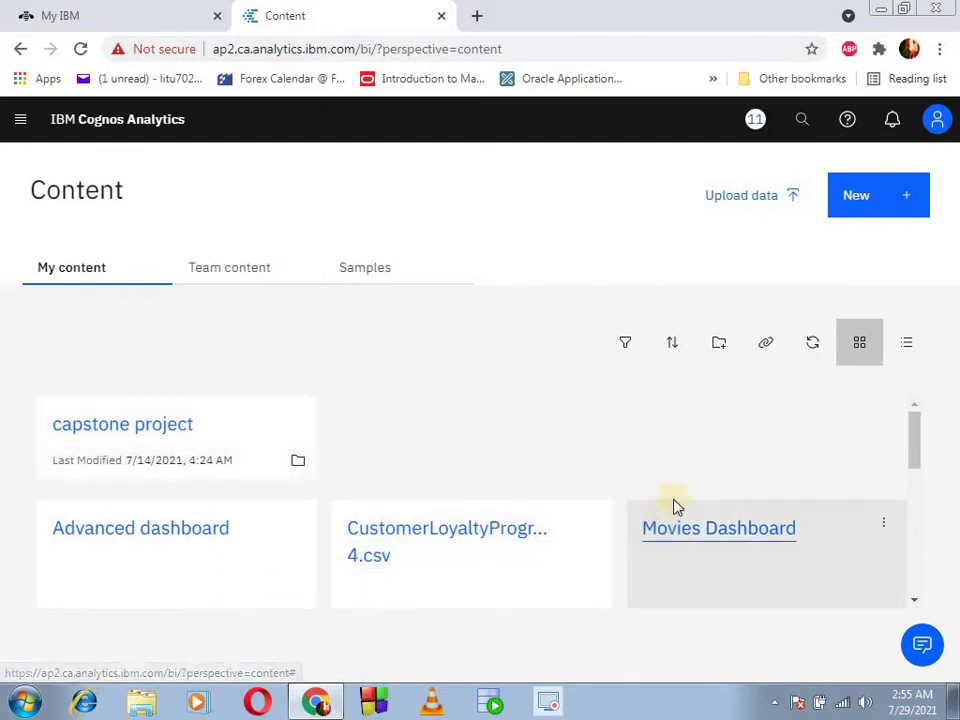
scroll(660, 480, down, 3)
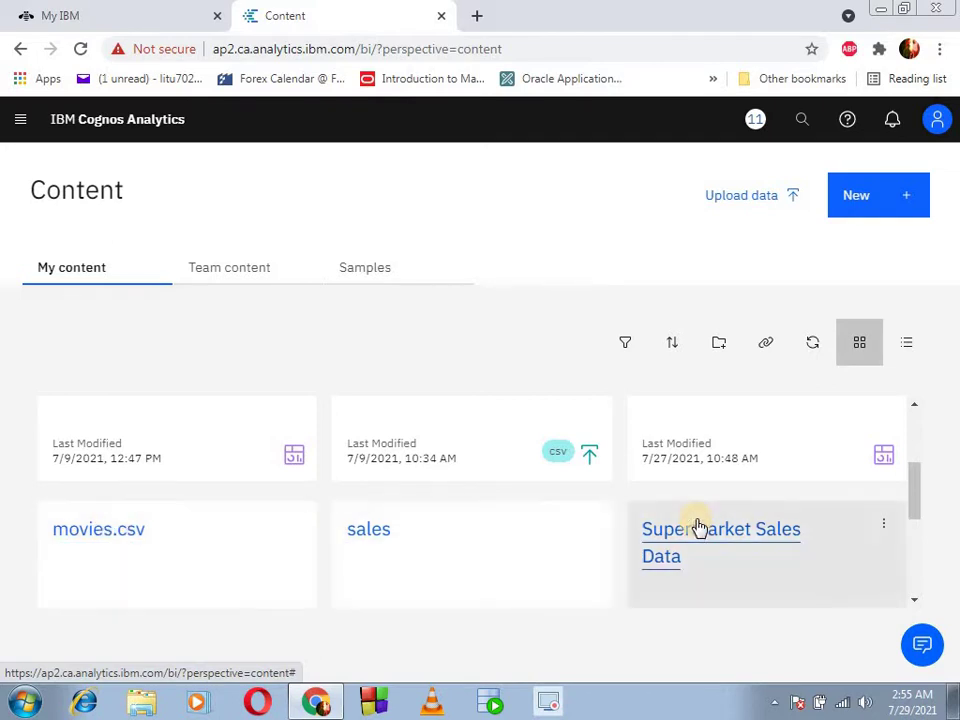
scroll(600, 520, up, 3)
scroll(143, 555, down, 5)
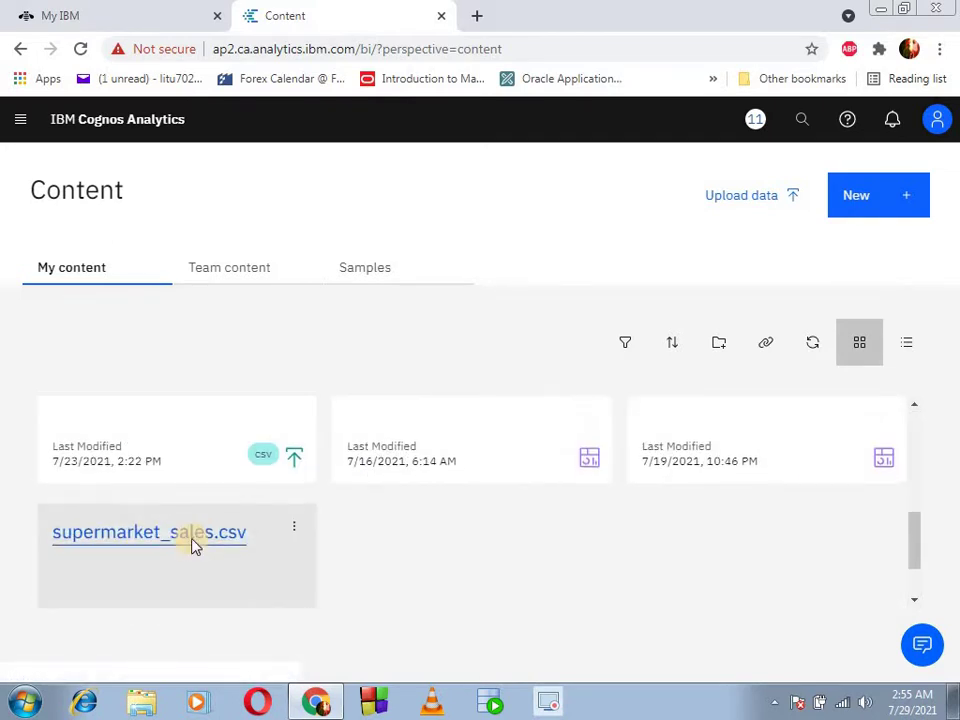
scroll(193, 544, up, 4)
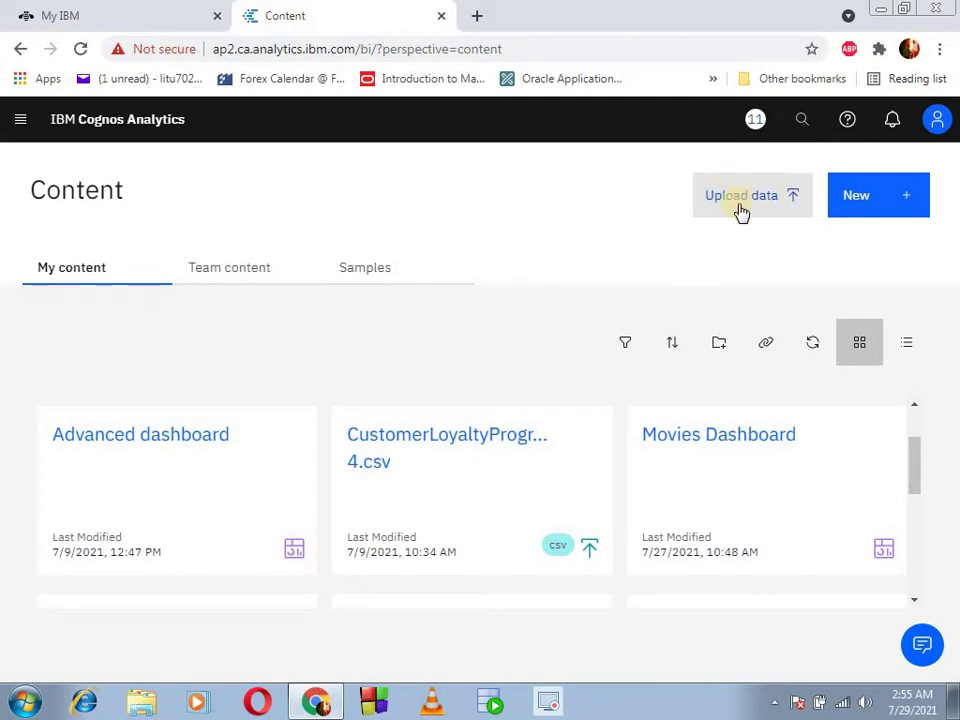
click(741, 199)
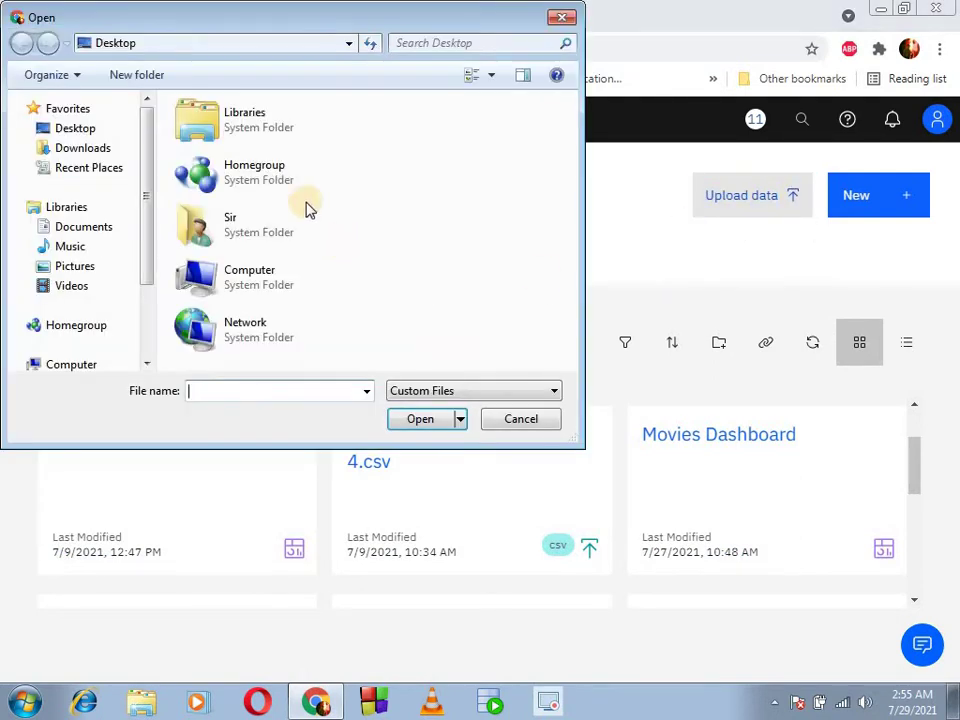
click(561, 17)
Start creating a dashboard from the uploaded movies.csv file in My content
scroll(465, 527, down, 5)
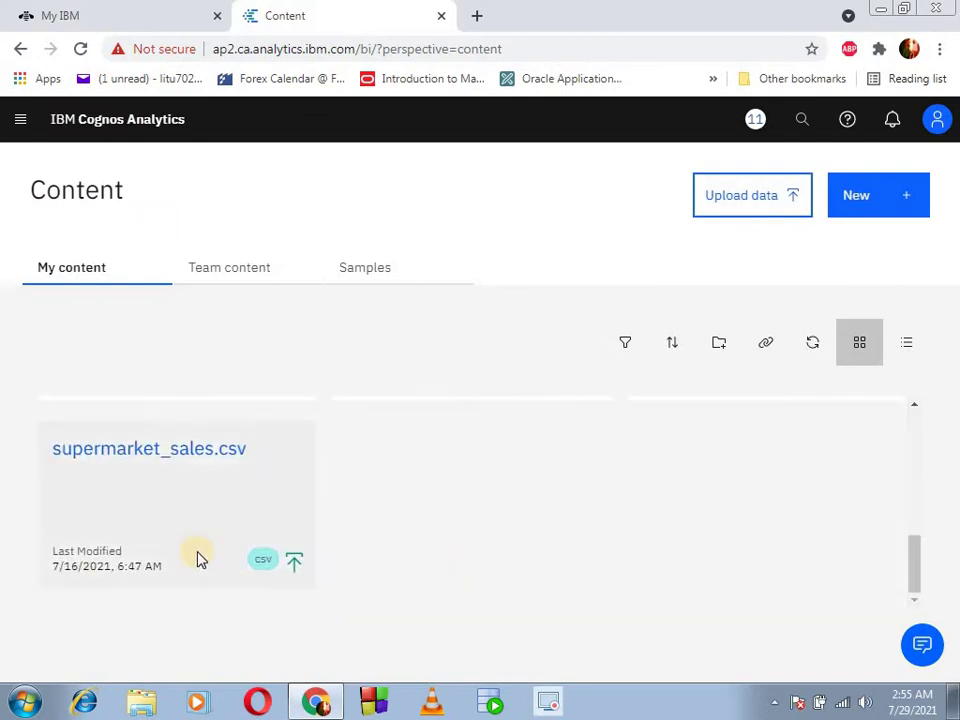
scroll(168, 502, up, 2)
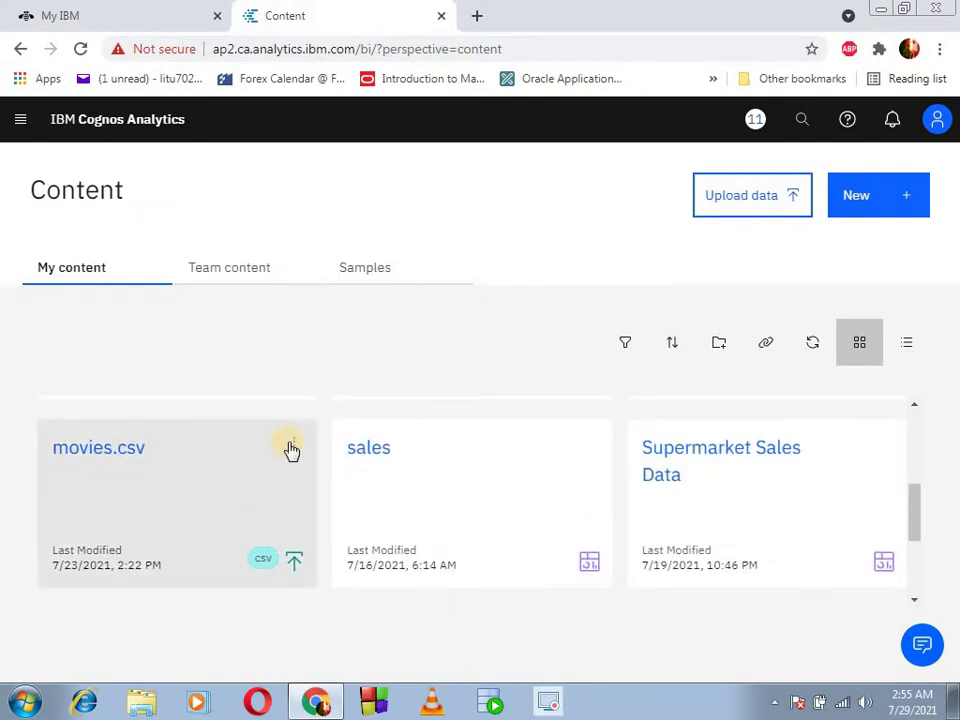
scroll(720, 550, up, 3)
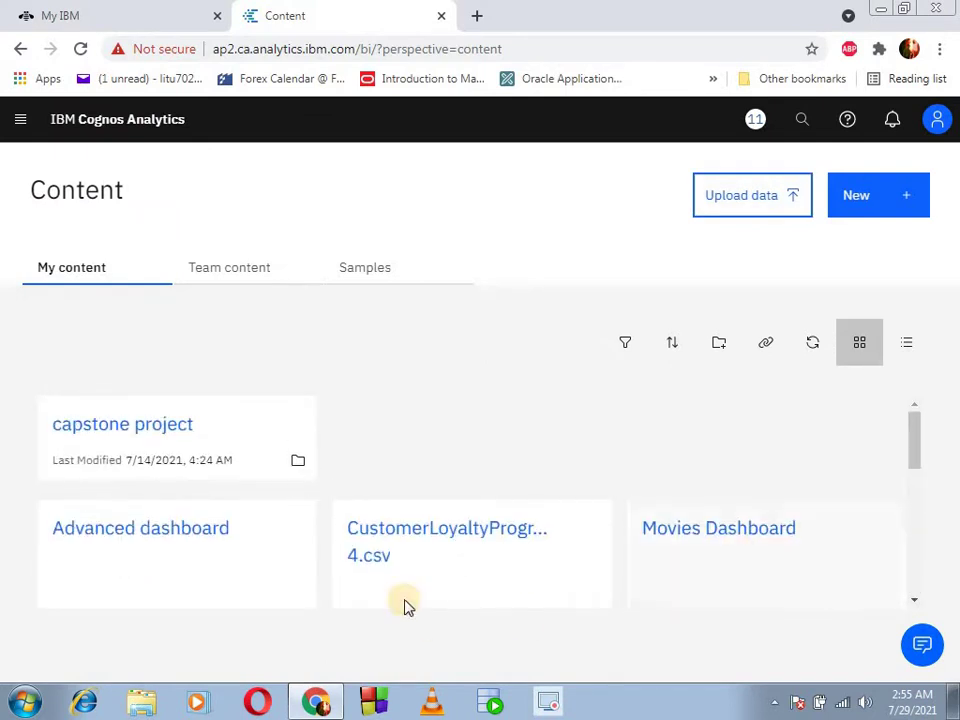
scroll(400, 590, down, 5)
scroll(398, 578, up, 2)
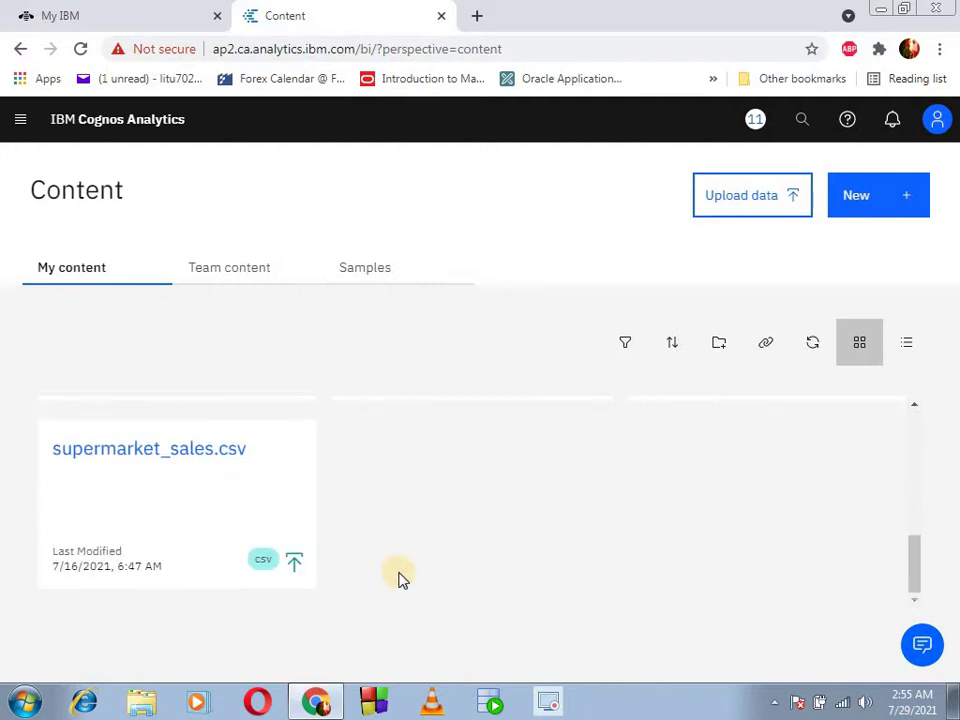
scroll(398, 578, up, 2)
scroll(399, 578, down, 2)
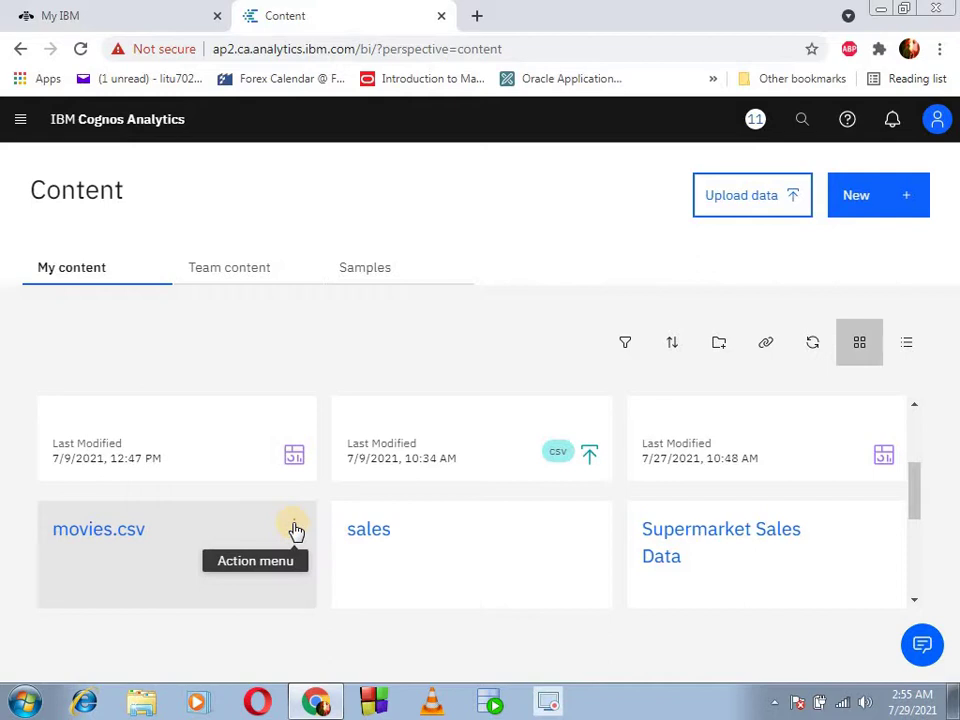
click(295, 528)
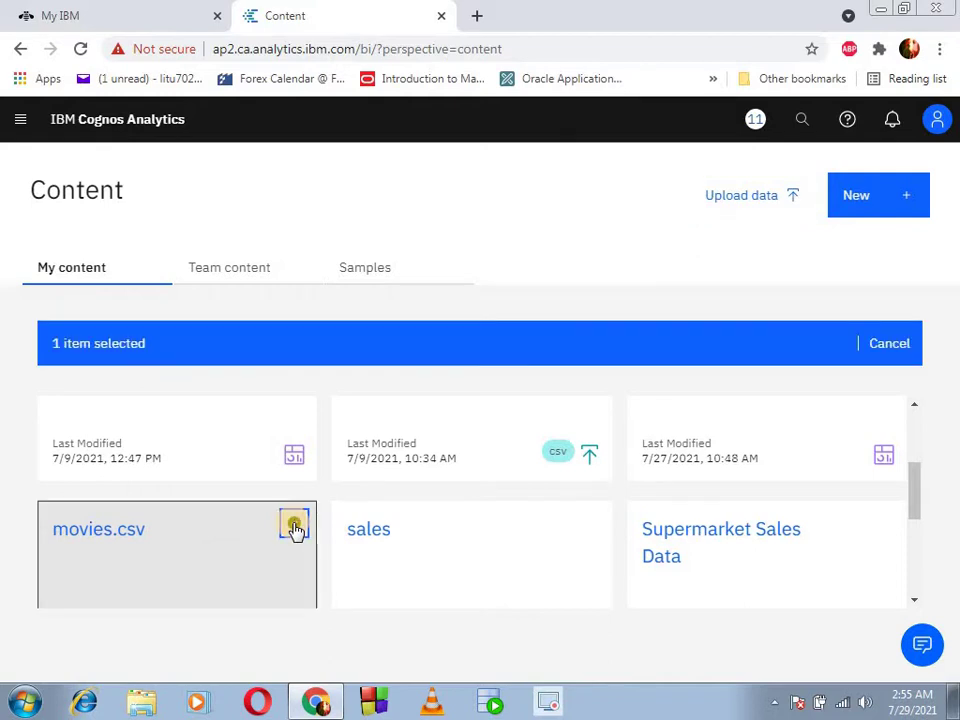
click(295, 528)
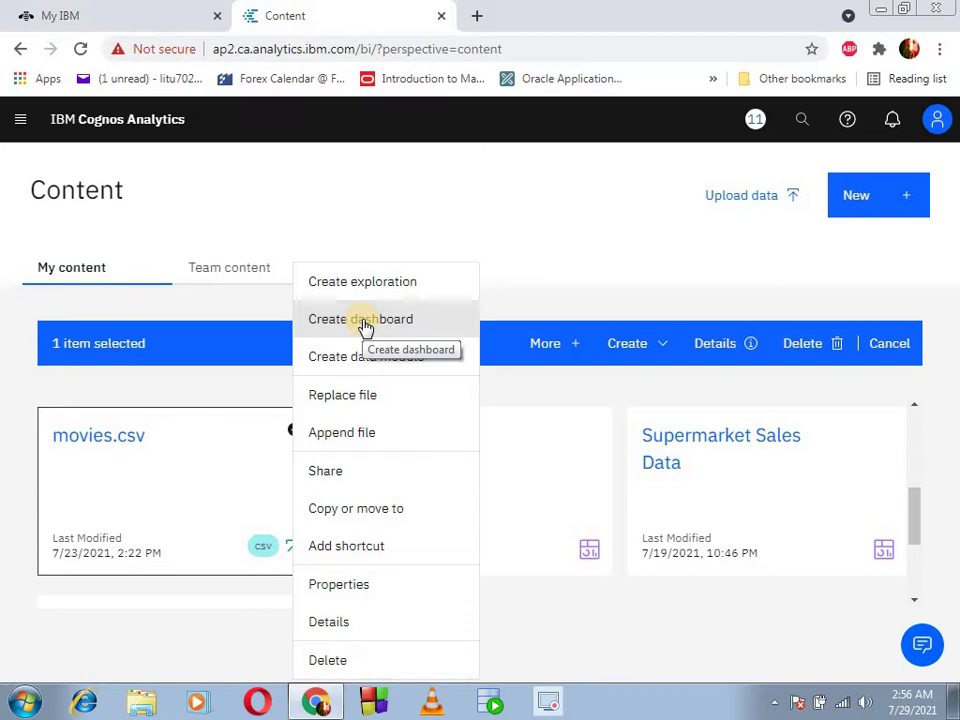
click(365, 328)
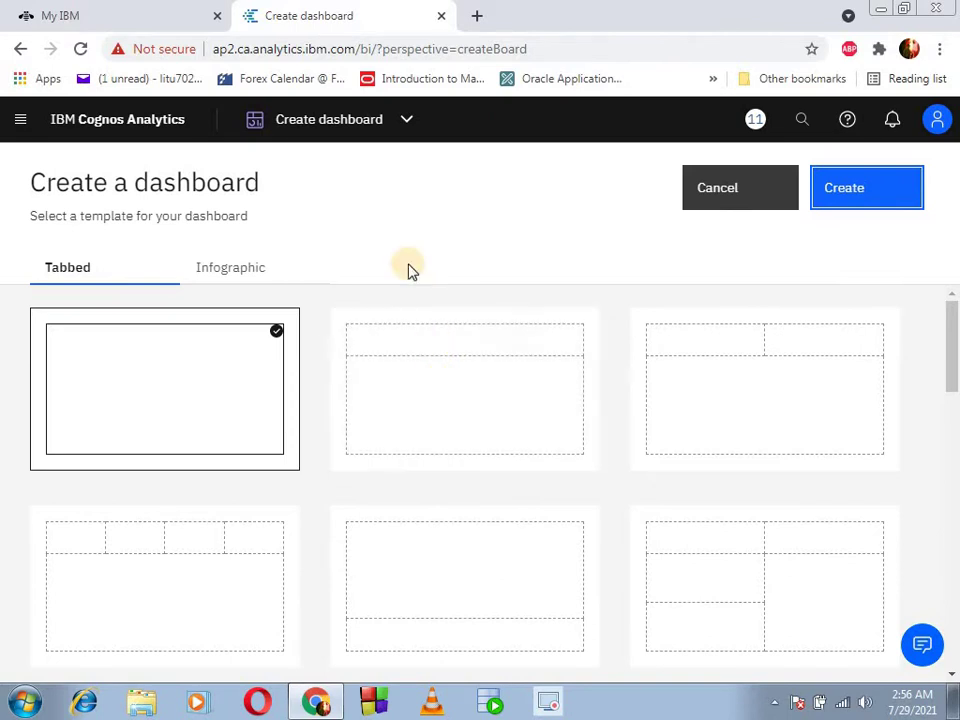
click(135, 9)
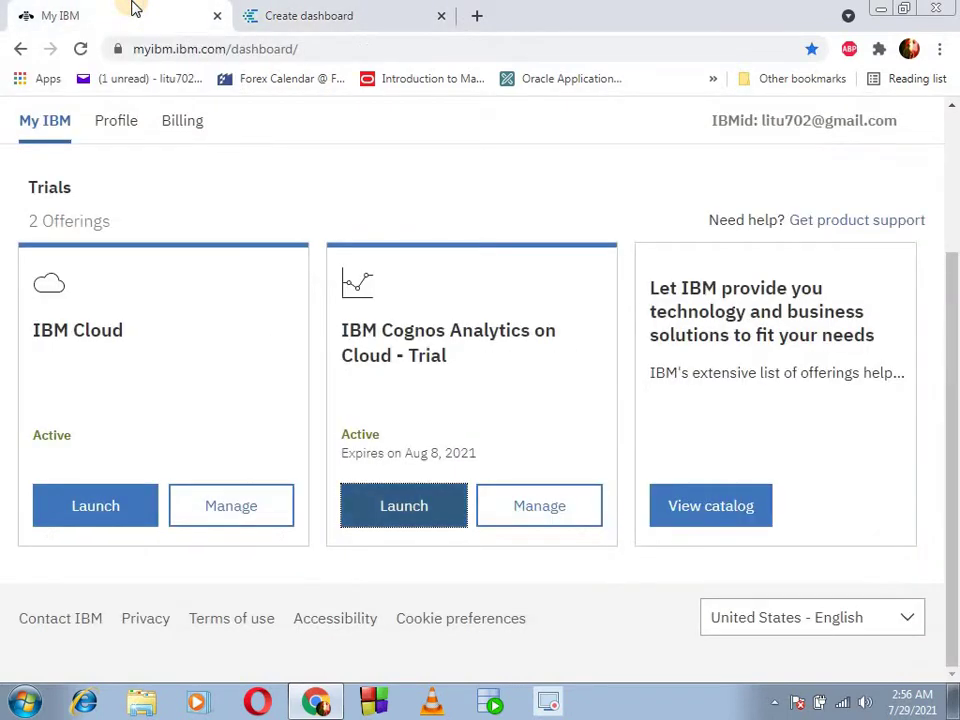
click(380, 8)
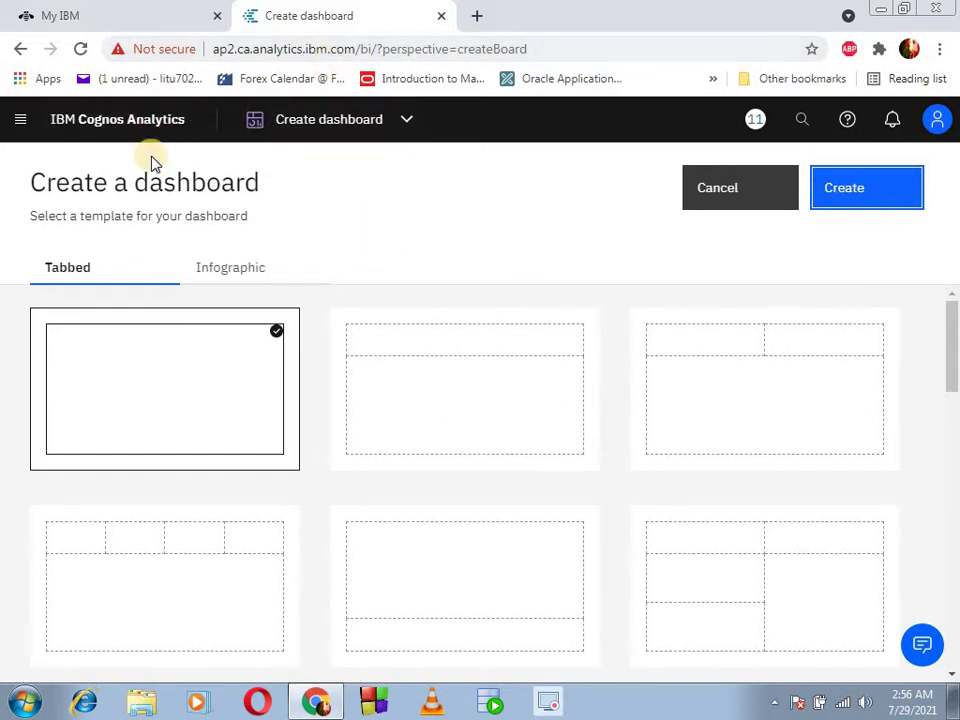
Open the existing Movies Dashboard from My content to view its Summary page
click(20, 119)
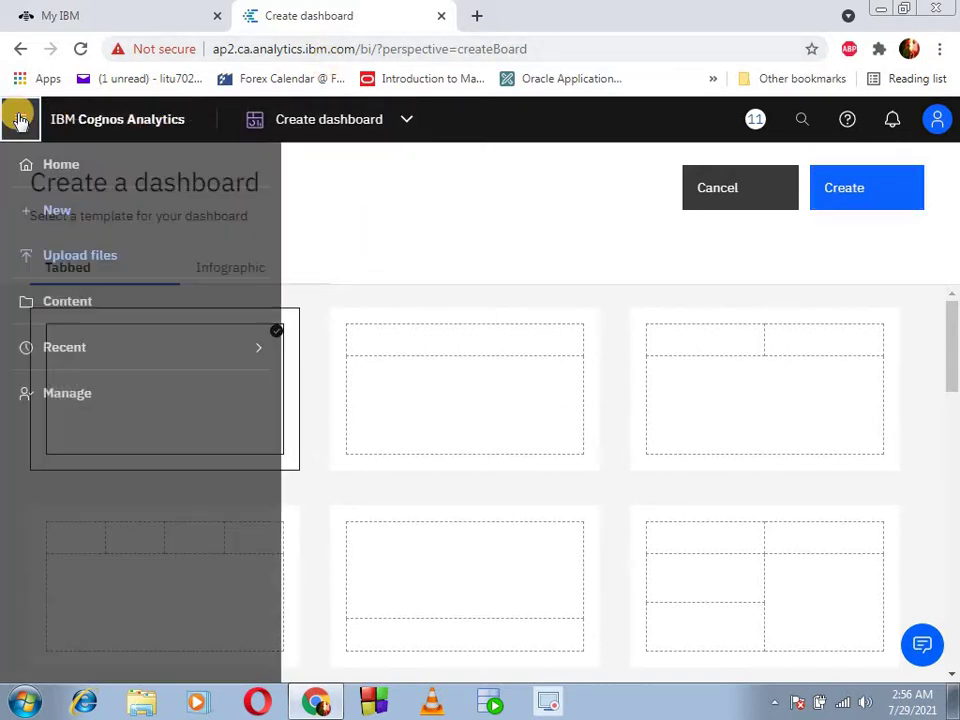
click(75, 298)
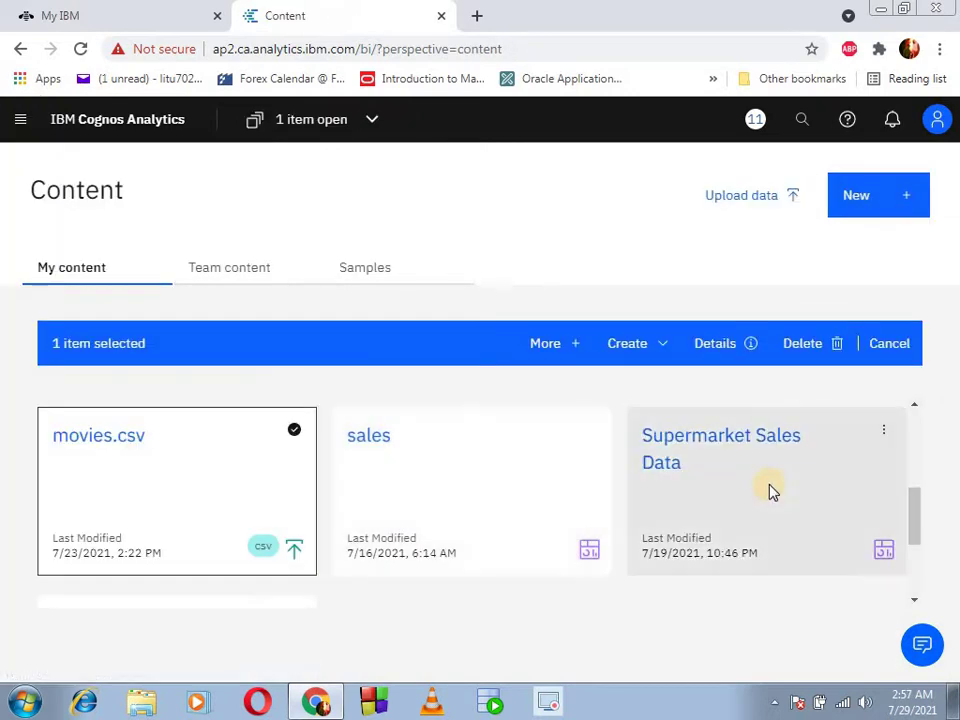
scroll(765, 520, up, 3)
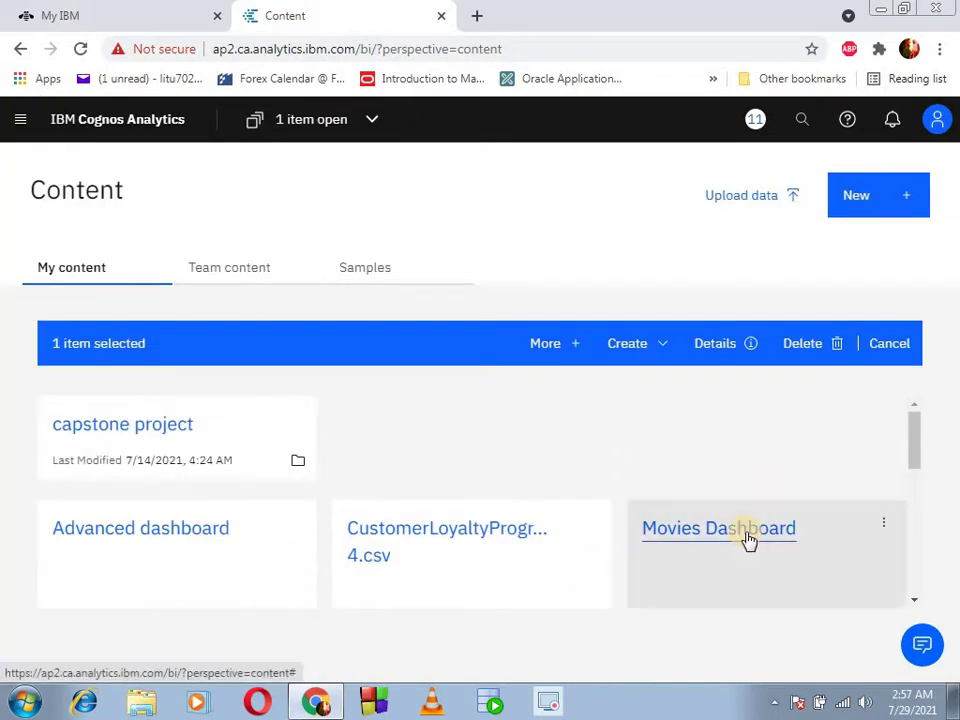
click(738, 538)
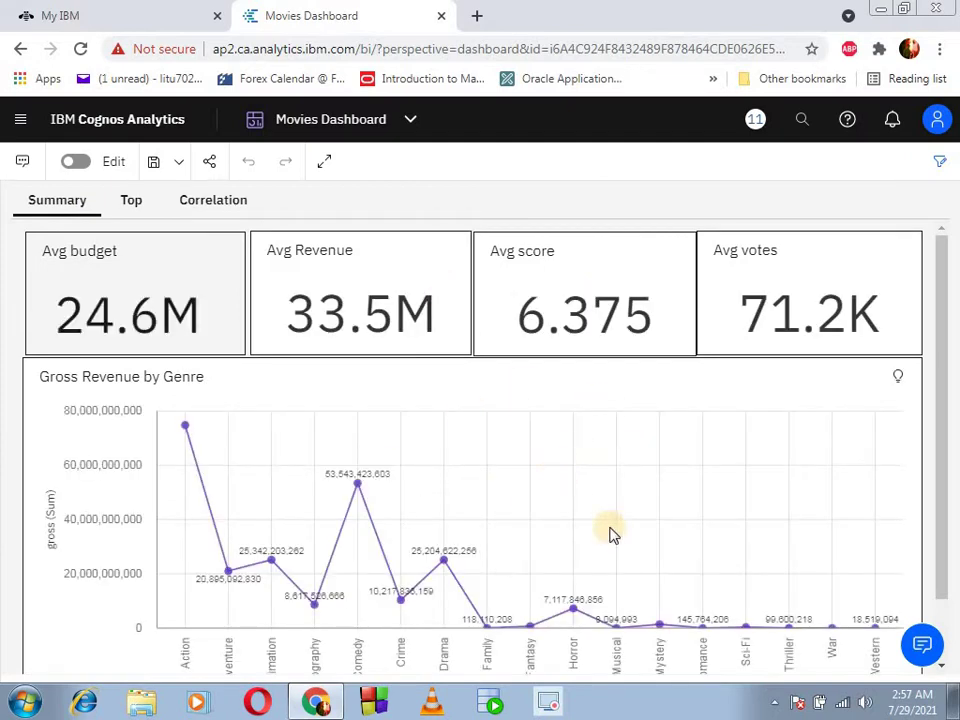
Return to the open dashboard creation page and create a tabbed dashboard using the template with four small areas above one large area
click(411, 119)
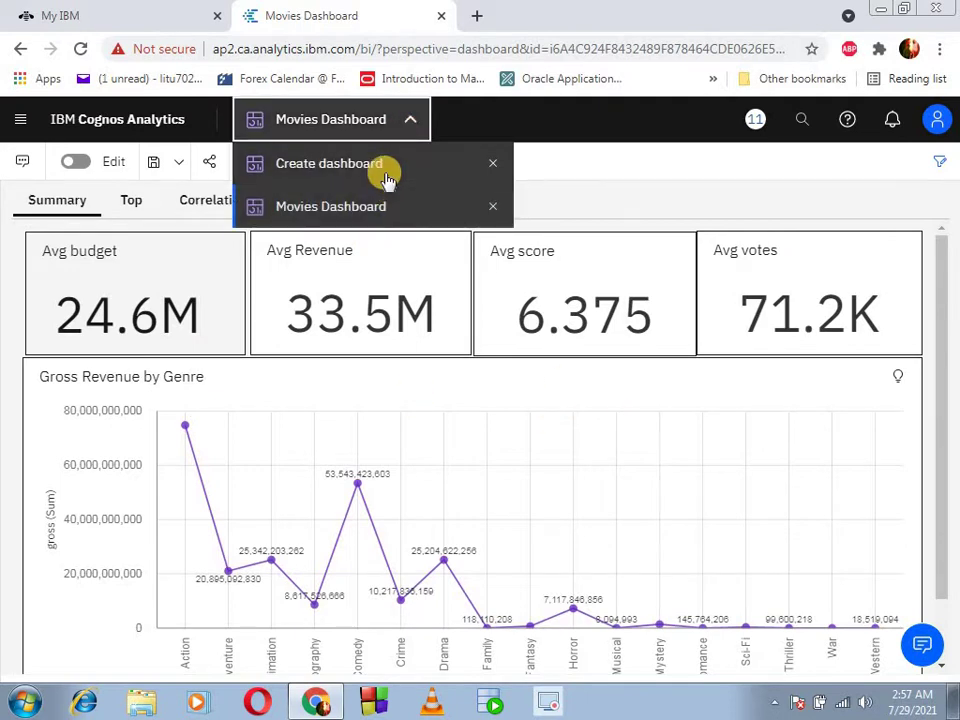
click(388, 180)
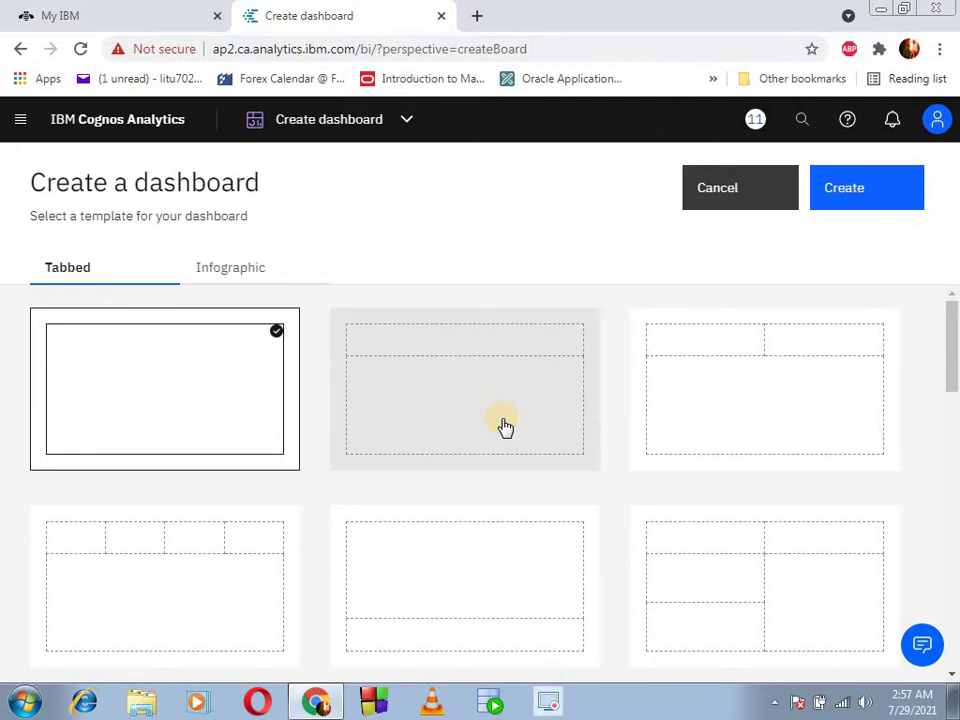
scroll(500, 429, down, 1)
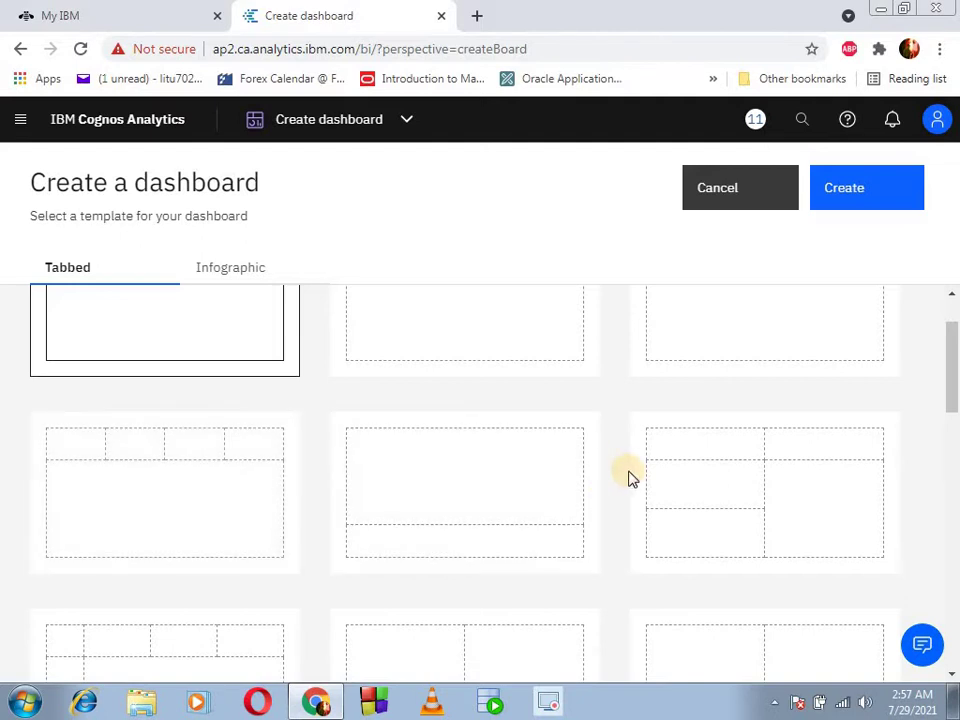
scroll(630, 478, down, 3)
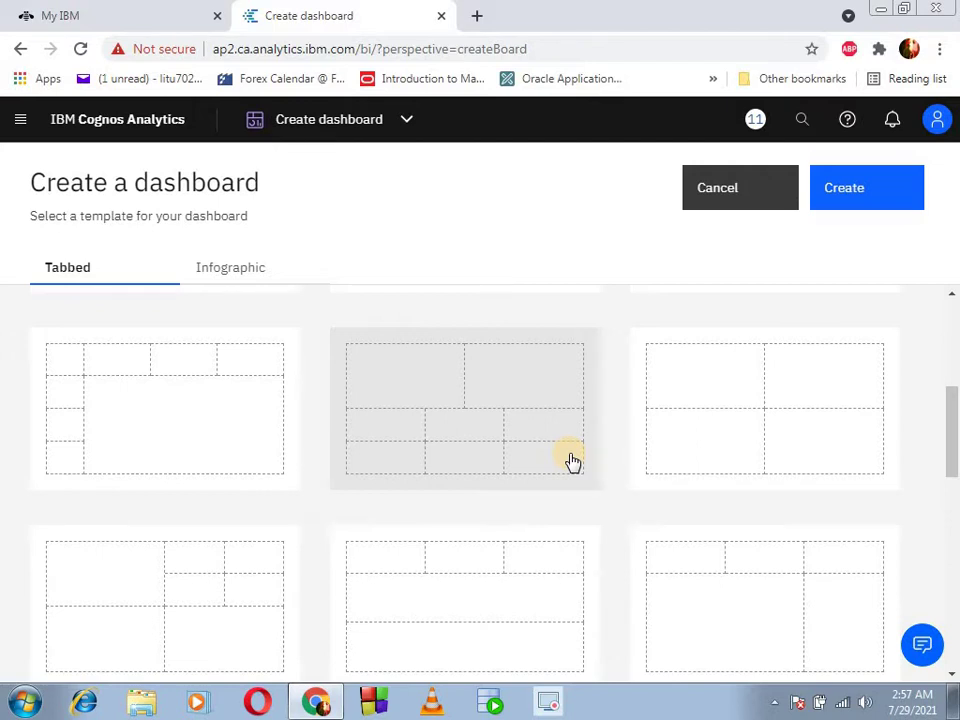
scroll(573, 462, down, 5)
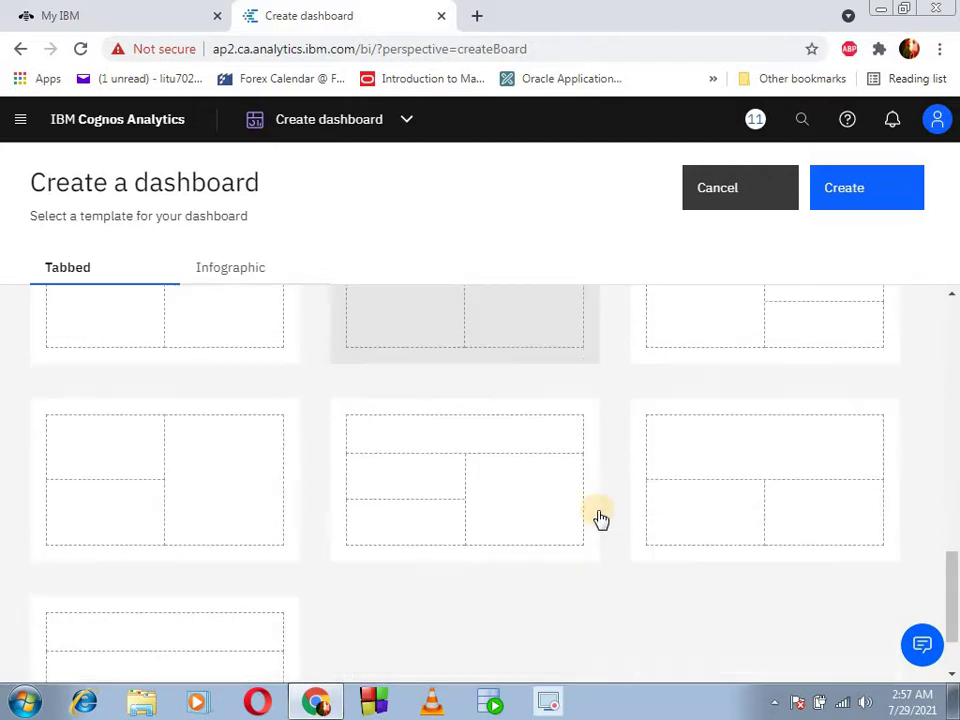
scroll(600, 518, up, 6)
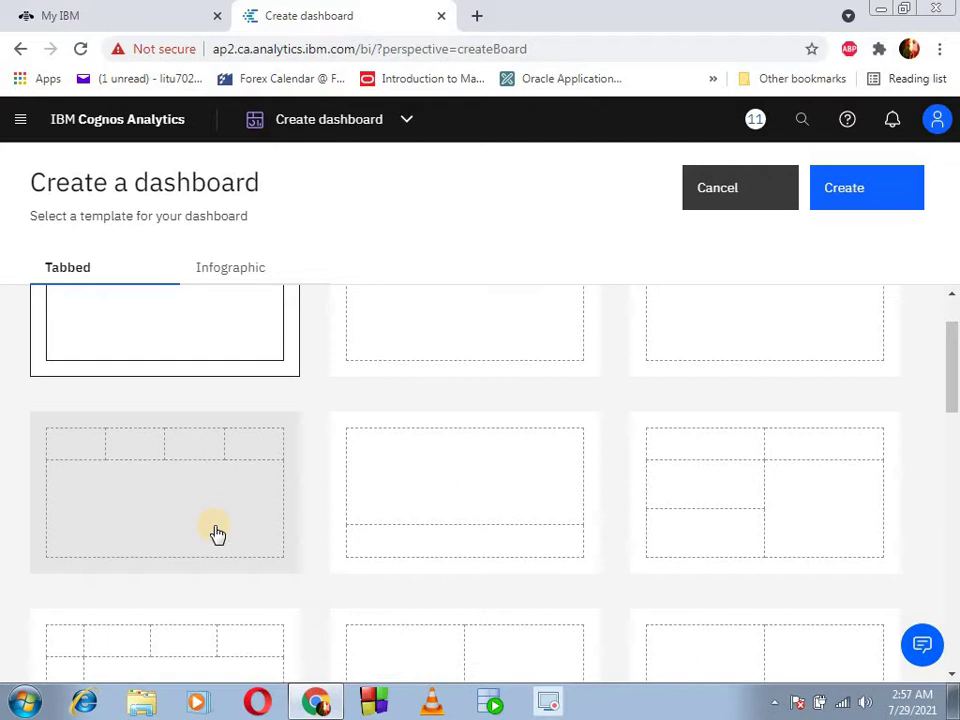
click(217, 533)
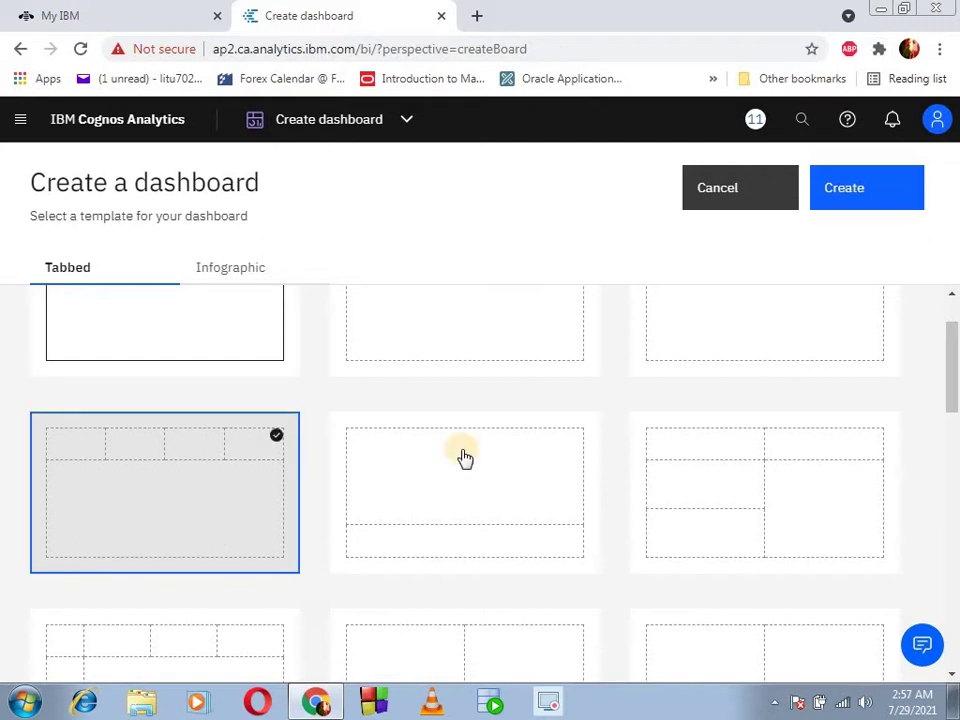
click(843, 207)
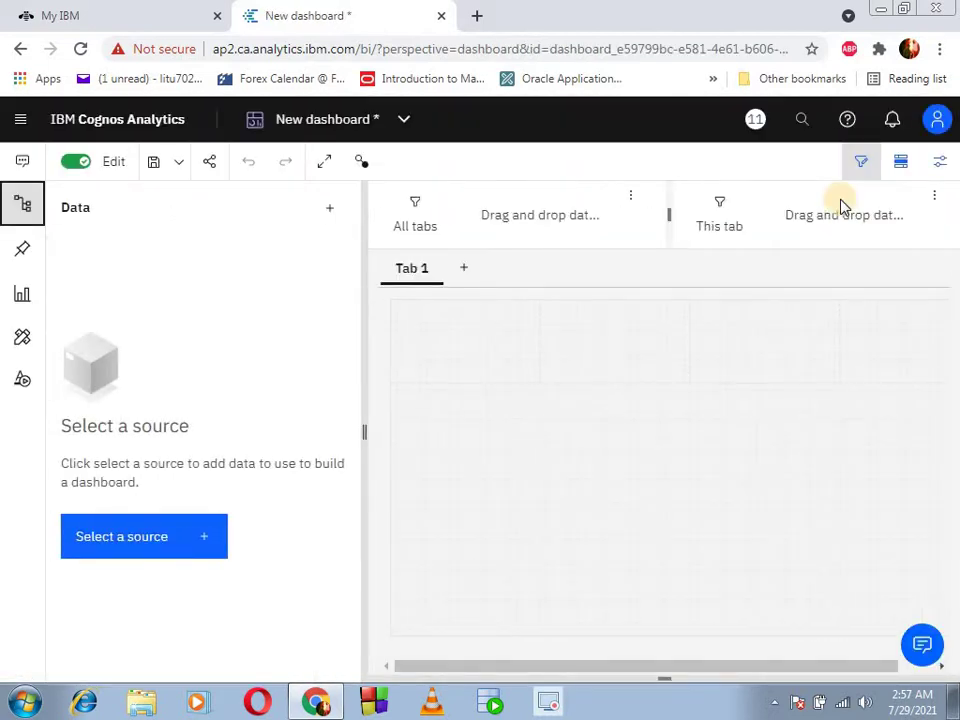
Add movies.csv from My content as the new dashboard's data source
click(23, 200)
click(23, 200)
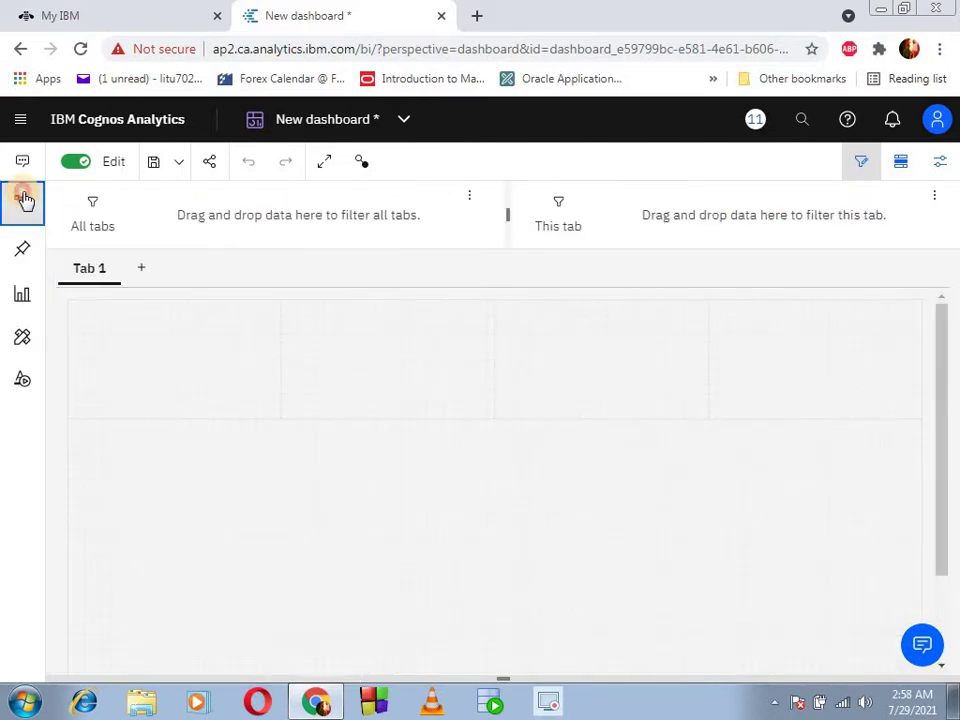
click(122, 540)
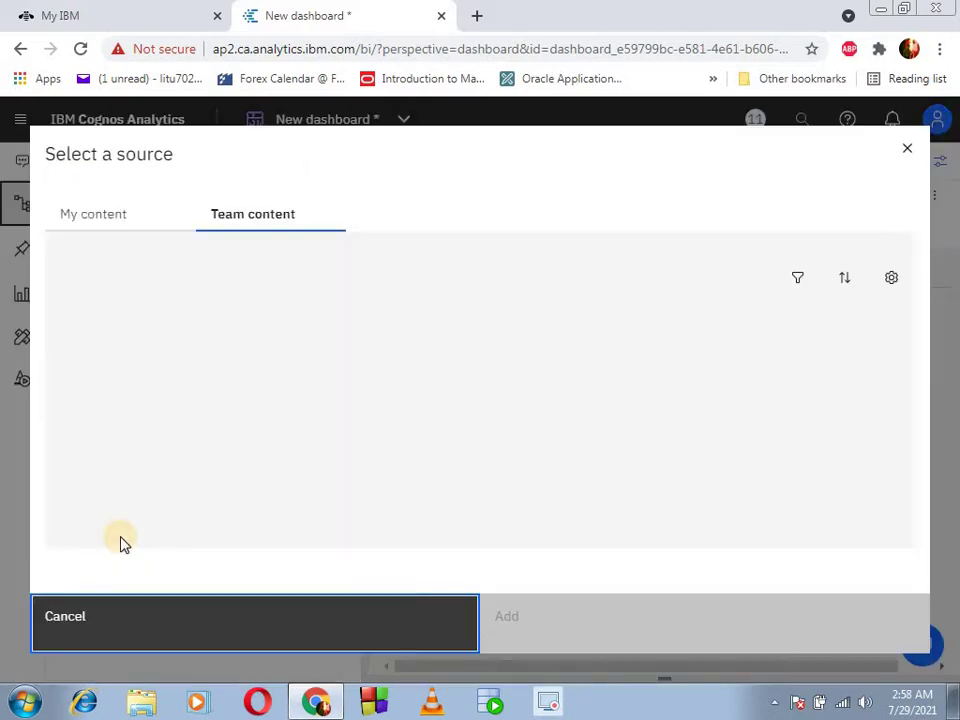
click(108, 221)
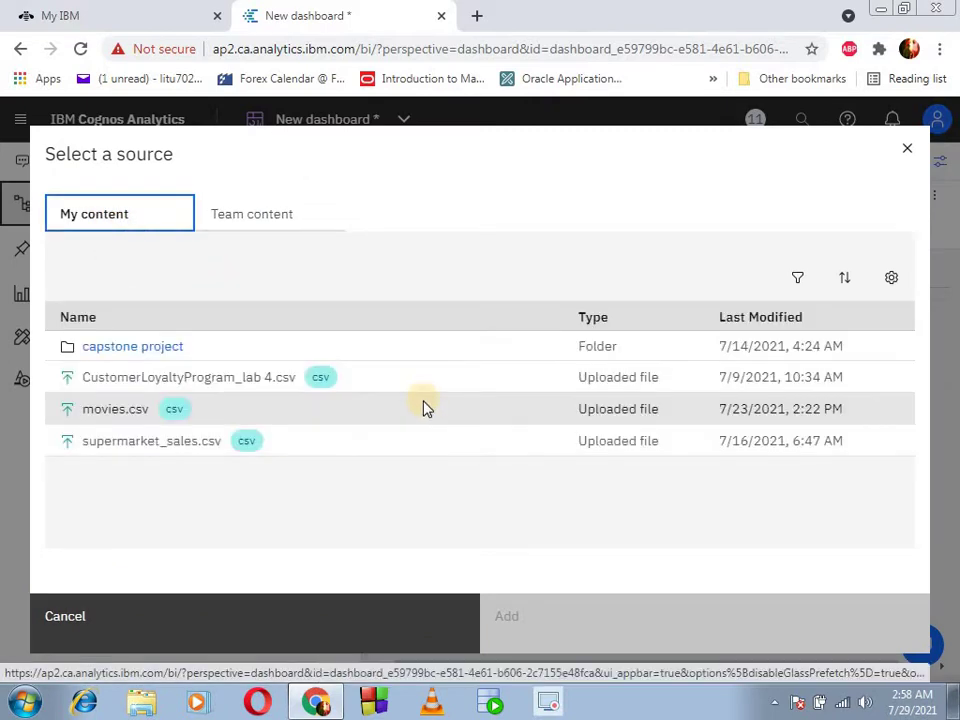
click(104, 408)
click(537, 636)
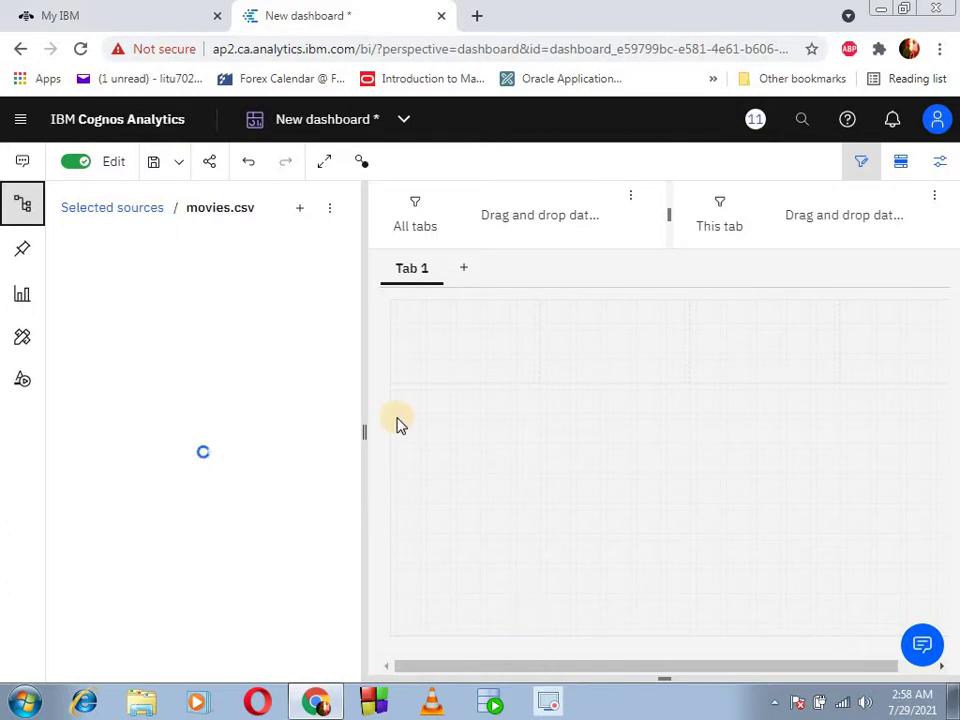